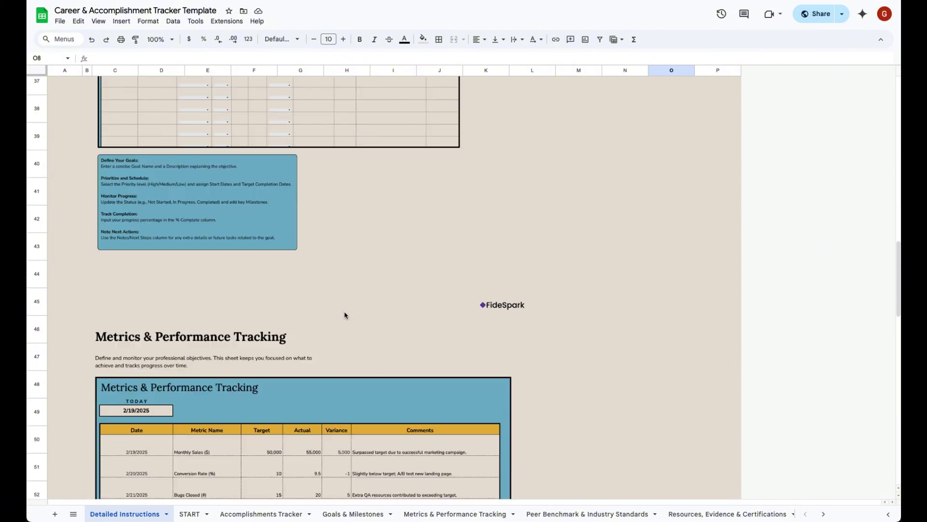
# Look through the Detailed Instructions sheet down to Resources, Evidence & Certifications and back up to the Start Sheet section.
pyautogui.scroll(-12, 346, 315)
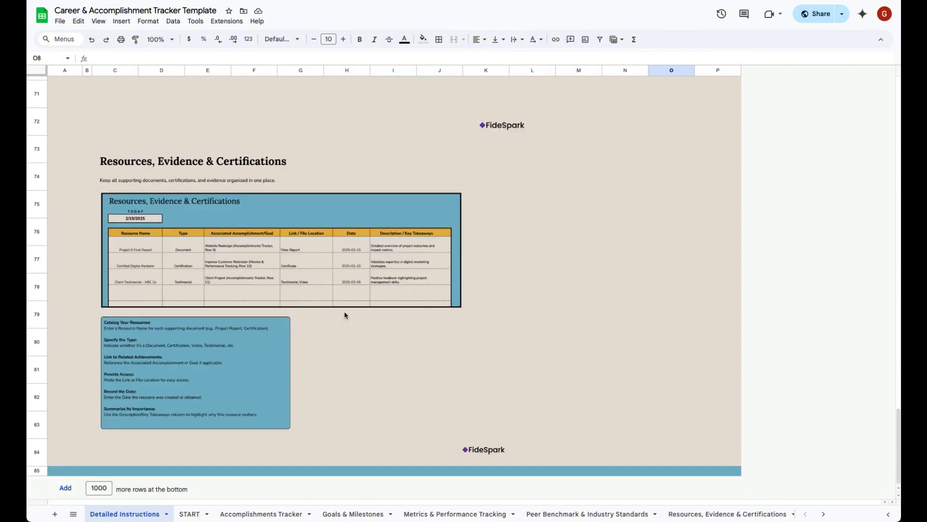
pyautogui.scroll(15, 345, 315)
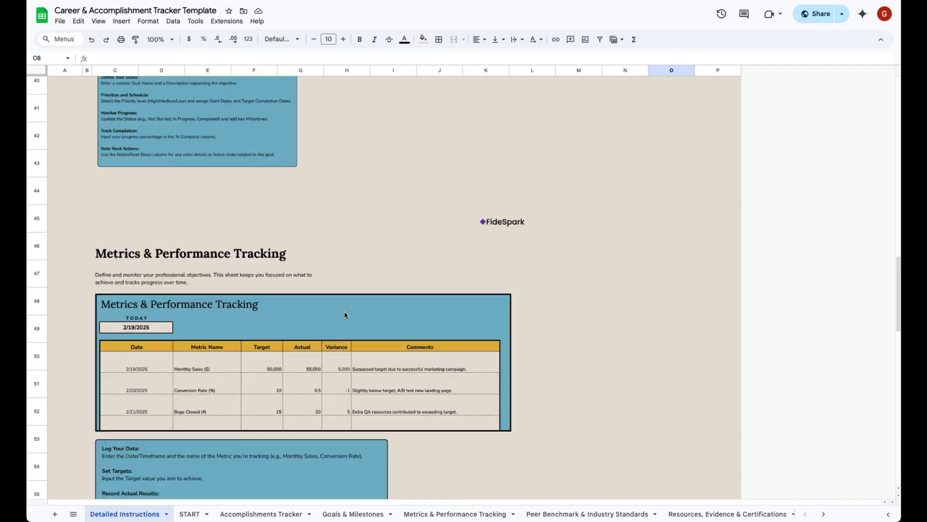
pyautogui.scroll(15, 345, 315)
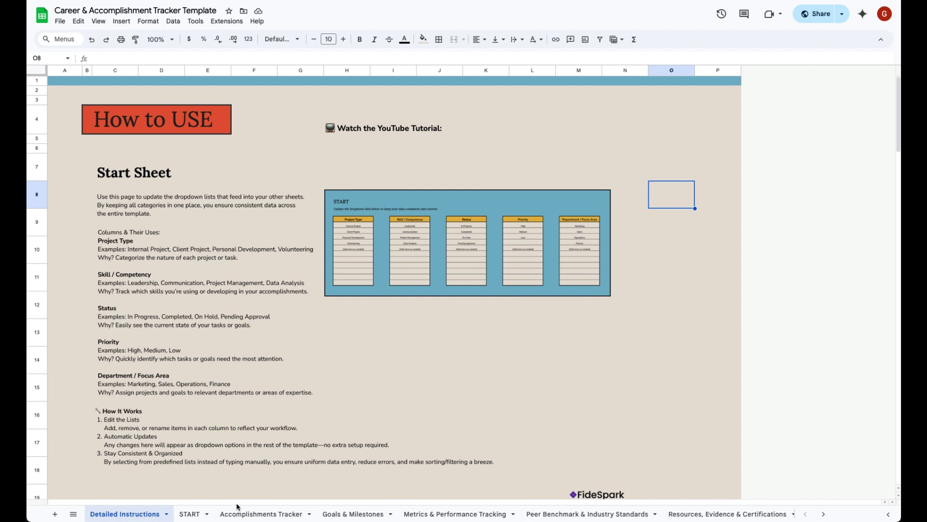
# On the START sheet, try clearing the Internal Project entry from the Project Type list and undo each deletion.
pyautogui.click(186, 515)
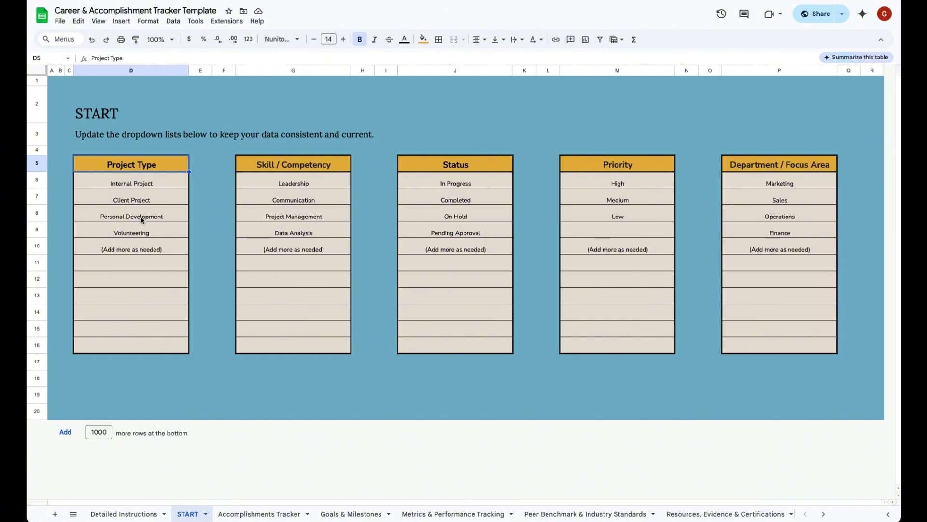
pyautogui.click(150, 186)
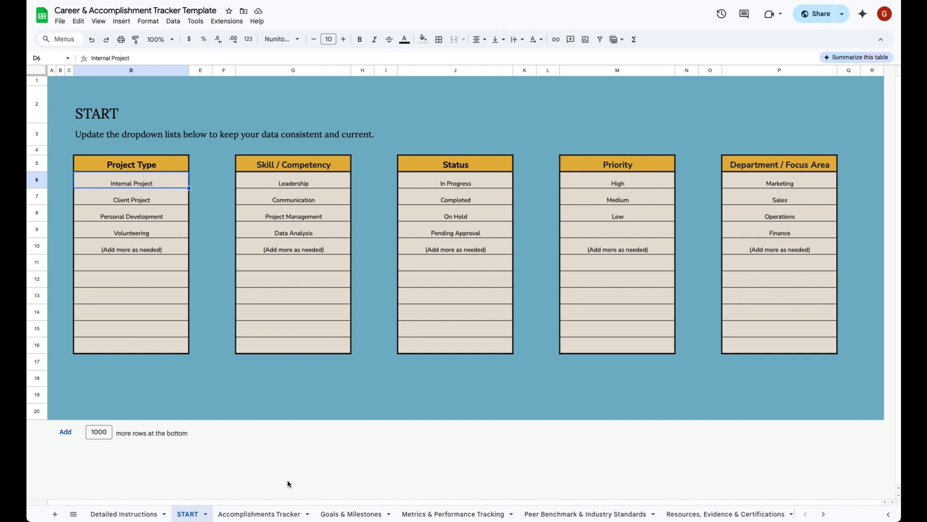
pyautogui.press('BackSpace')
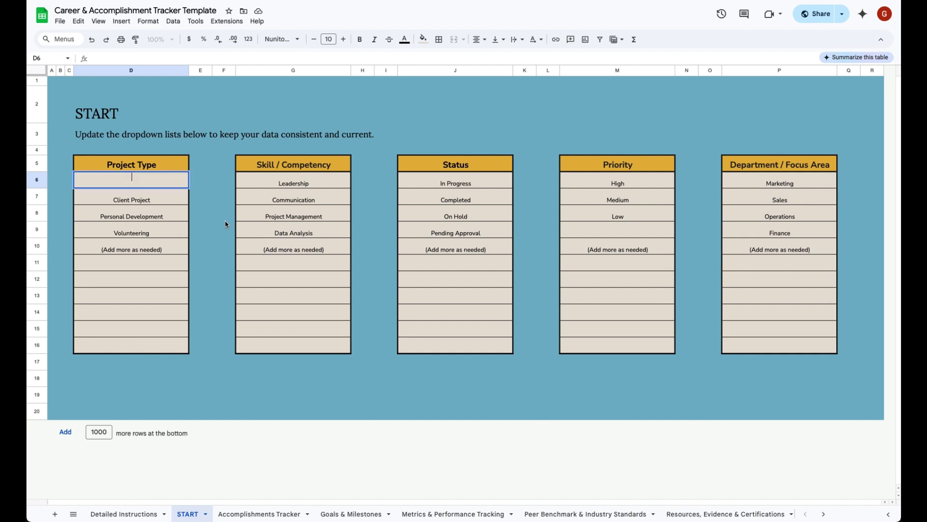
pyautogui.click(295, 221)
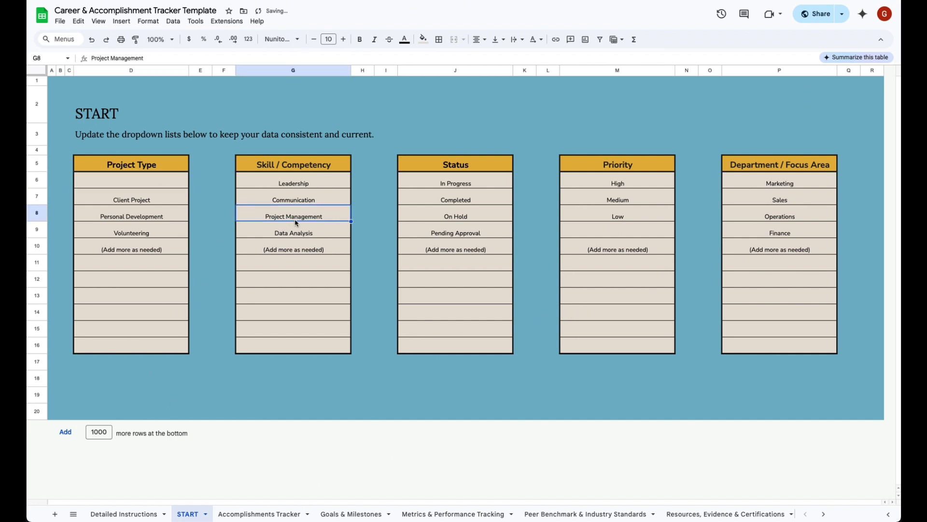
pyautogui.hotkey('ctrl', 'z')
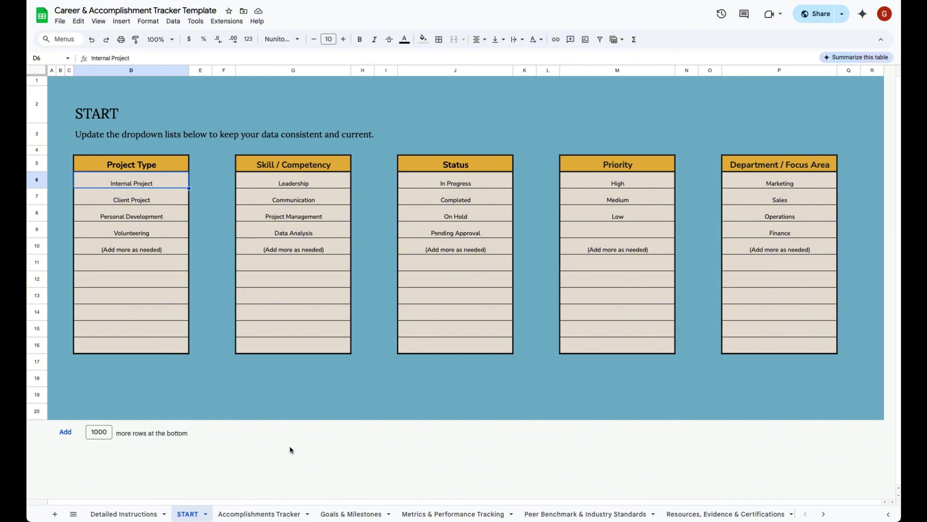
pyautogui.press('BackSpace')
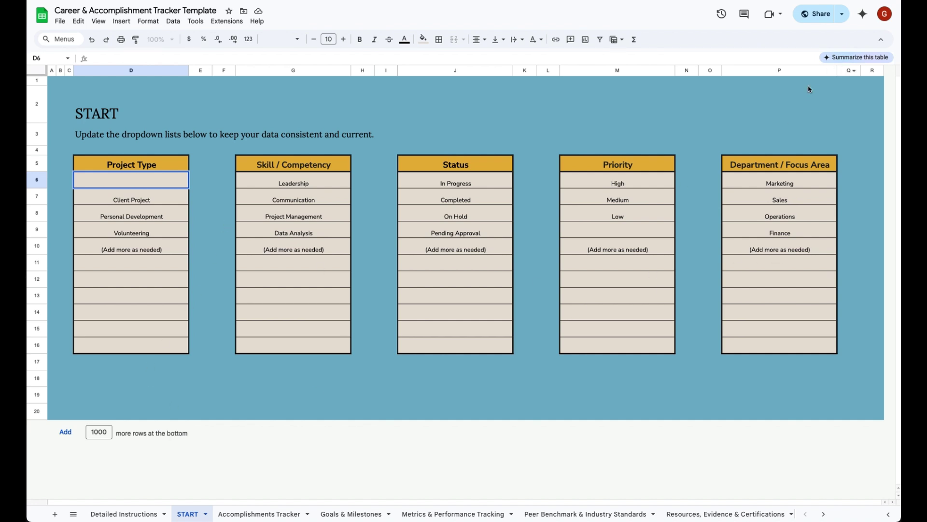
pyautogui.click(293, 223)
pyautogui.hotkey('ctrl', 'z')
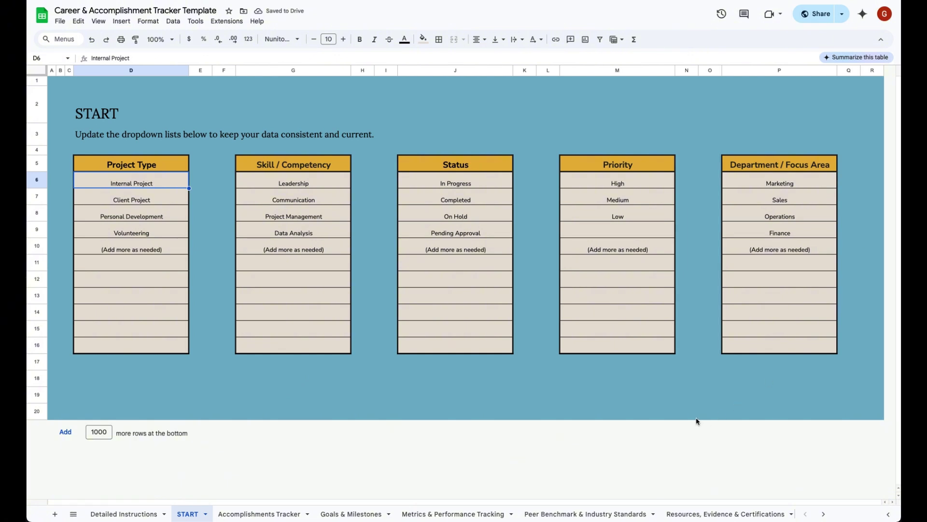
# Open the Accomplishments Tracker sheet and examine its columns across to Links / Evidence.
pyautogui.click(290, 514)
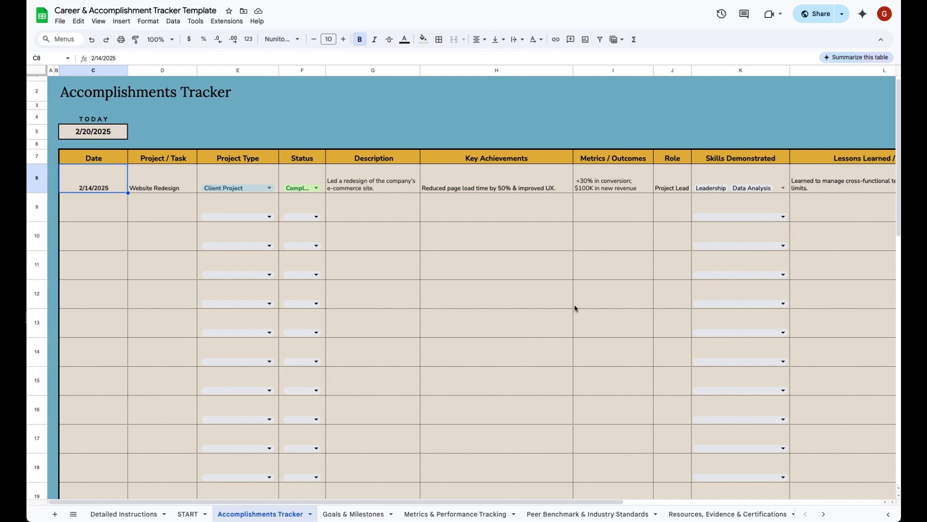
pyautogui.hscroll(1, 488, 502)
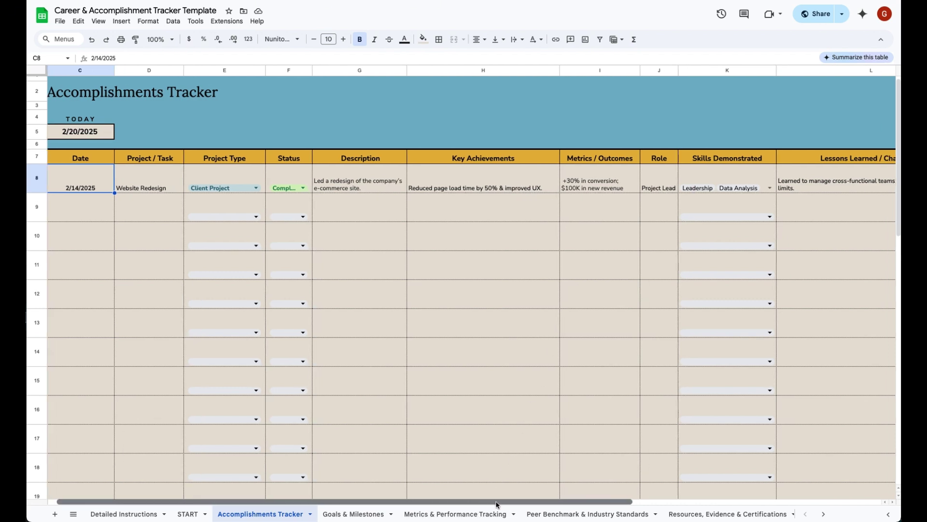
pyautogui.moveTo(496, 505); pyautogui.dragTo(720, 476)
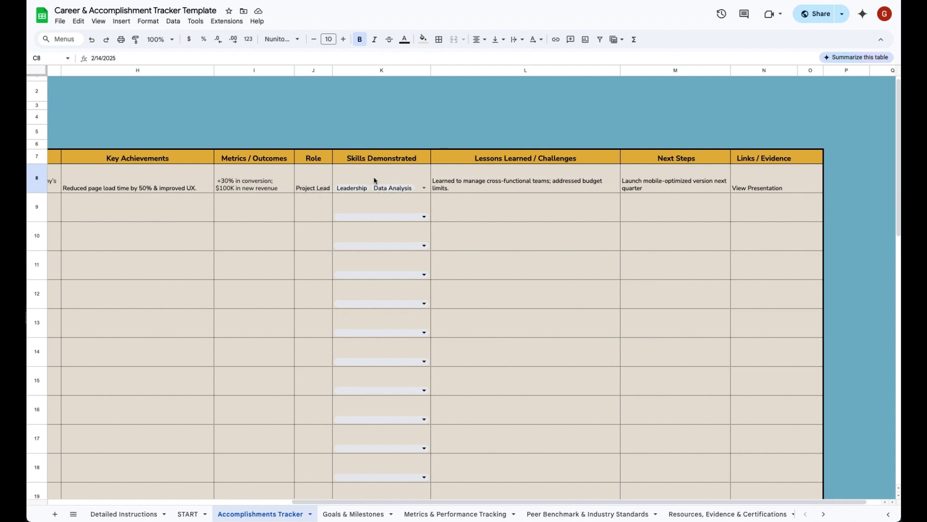
# Try adding Project Management to the Website Redesign row's Skills Demonstrated and deselect it again.
pyautogui.click(427, 189)
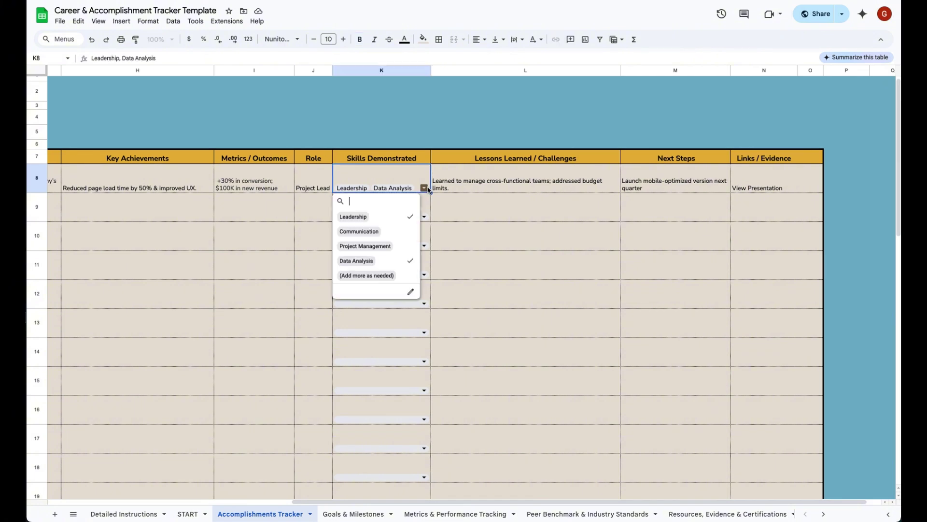
pyautogui.click(405, 250)
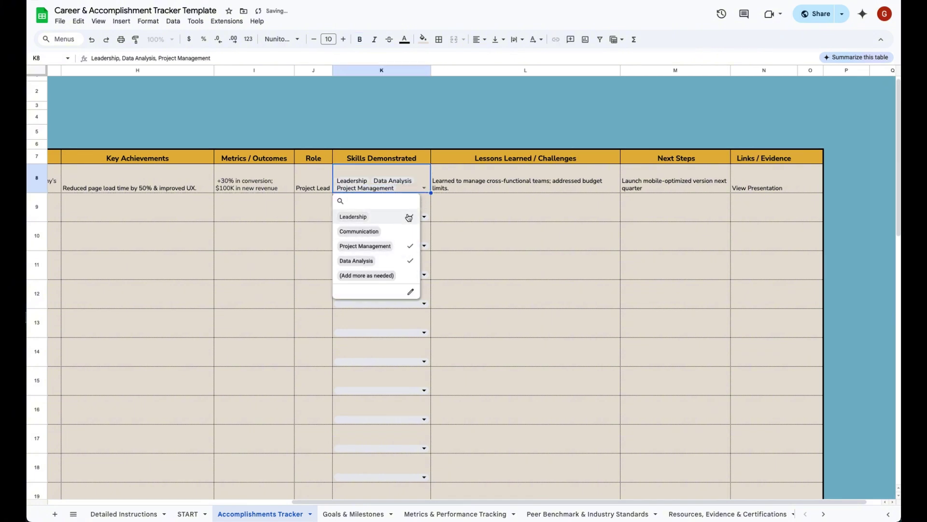
pyautogui.click(401, 246)
pyautogui.click(471, 182)
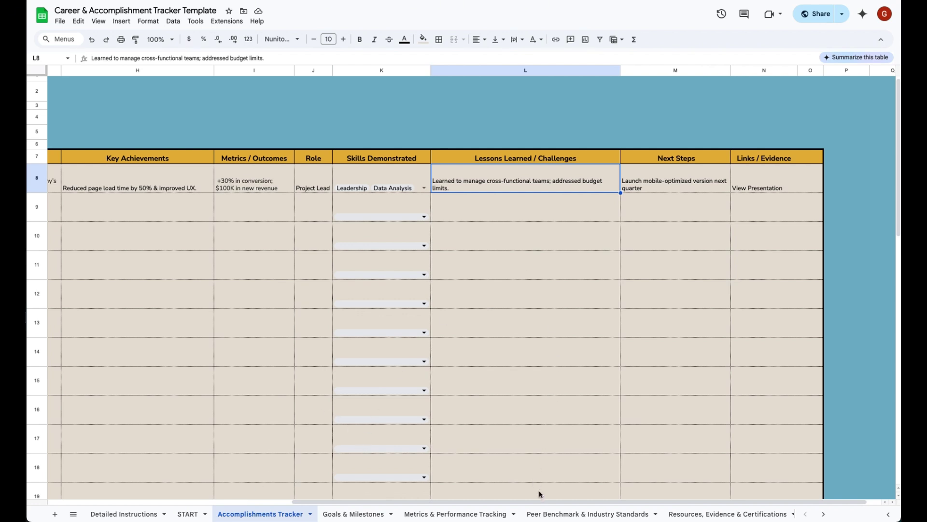
# Examine the empty entry rows of the Accomplishments Tracker, starting from the Date and Project / Task cells below the sample entry.
pyautogui.hscroll(-10, 539, 491)
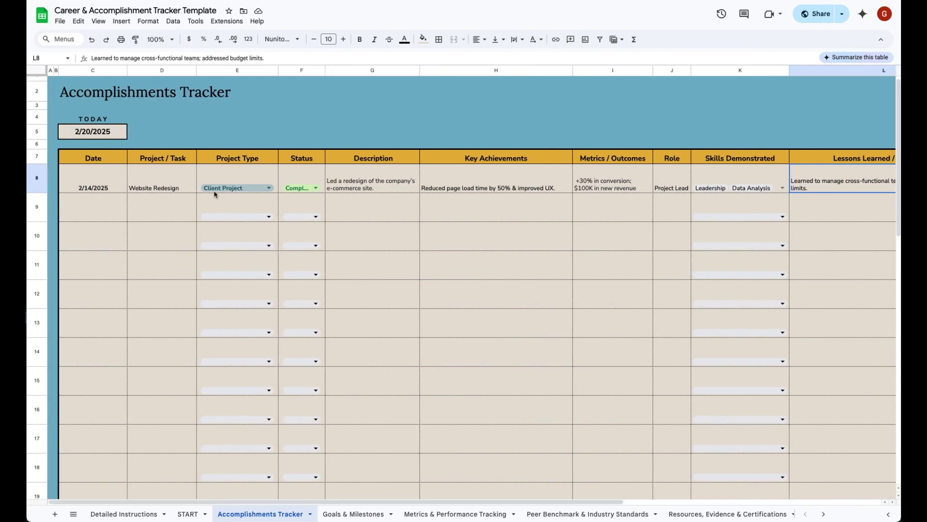
pyautogui.click(96, 213)
pyautogui.click(177, 220)
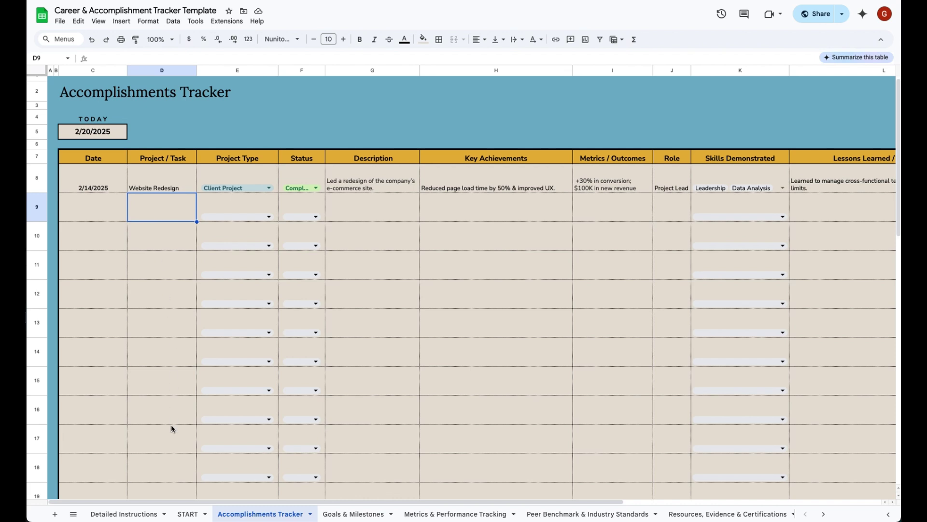
pyautogui.scroll(-15, 184, 384)
pyautogui.scroll(15, 184, 385)
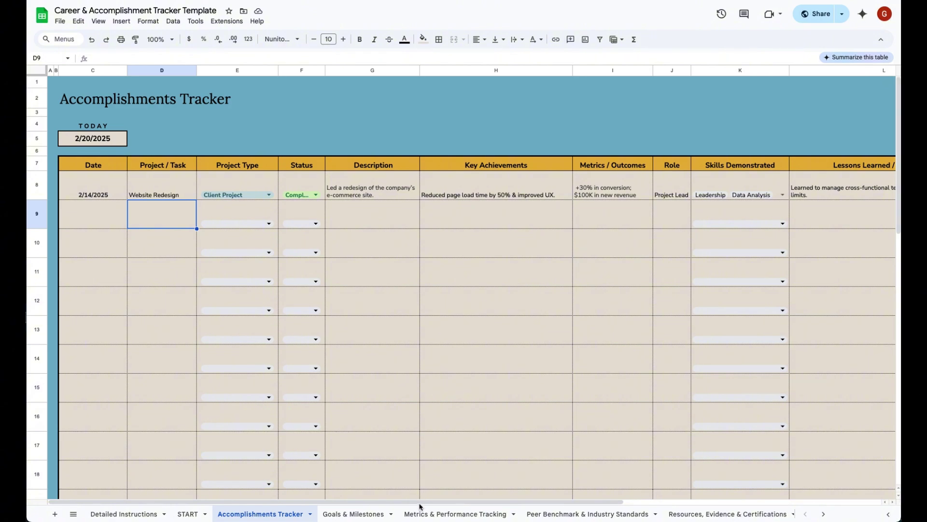
pyautogui.moveTo(420, 506); pyautogui.dragTo(297, 519)
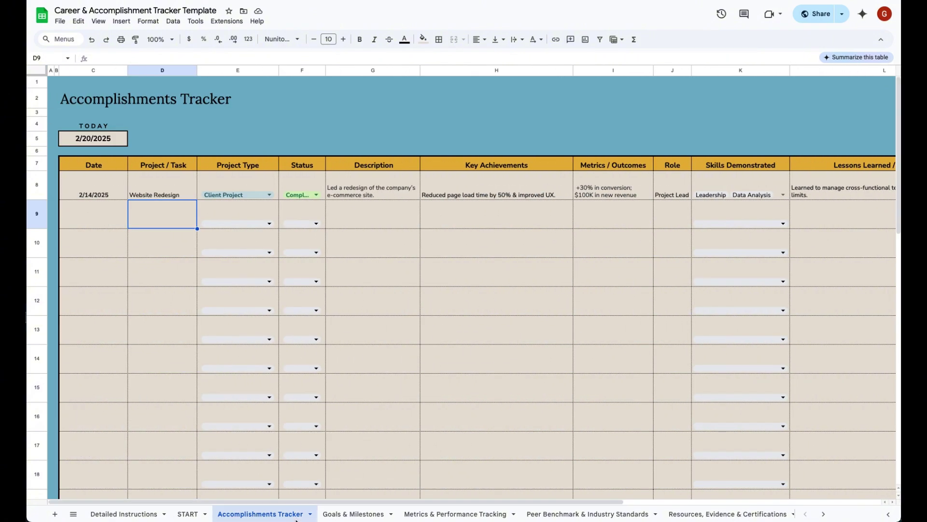
# On the Goals & Milestones sheet, set the Improve Customer Retention goal's Priority to Medium and its Focus Area to Marketing.
pyautogui.click(360, 514)
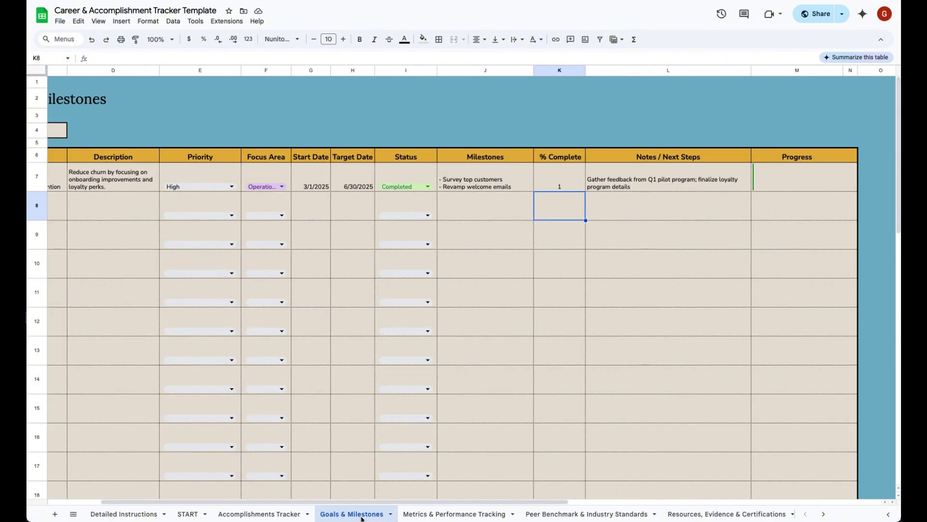
pyautogui.moveTo(449, 501); pyautogui.dragTo(310, 507)
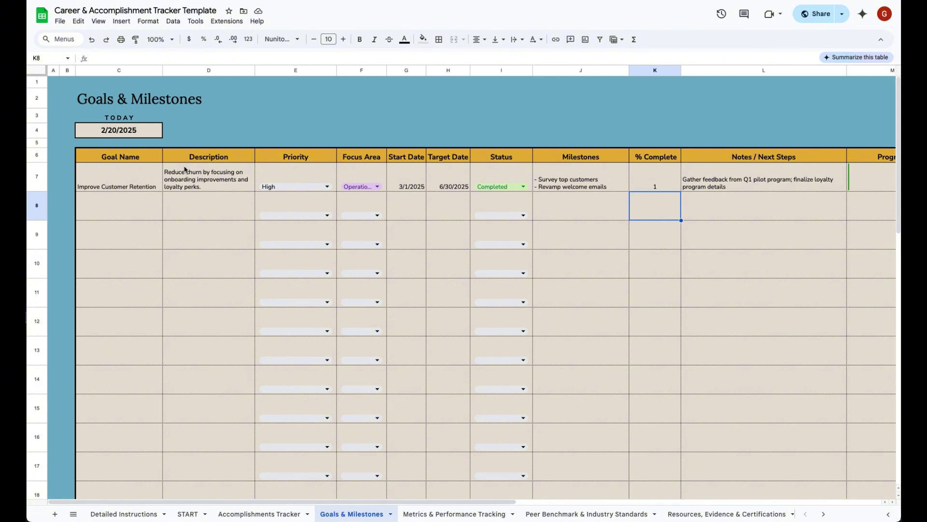
pyautogui.click(327, 187)
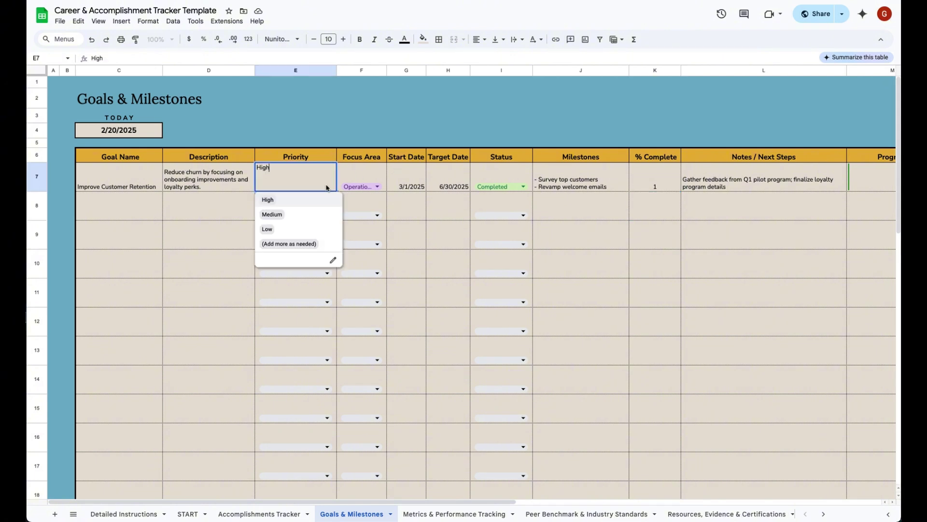
pyautogui.click(324, 215)
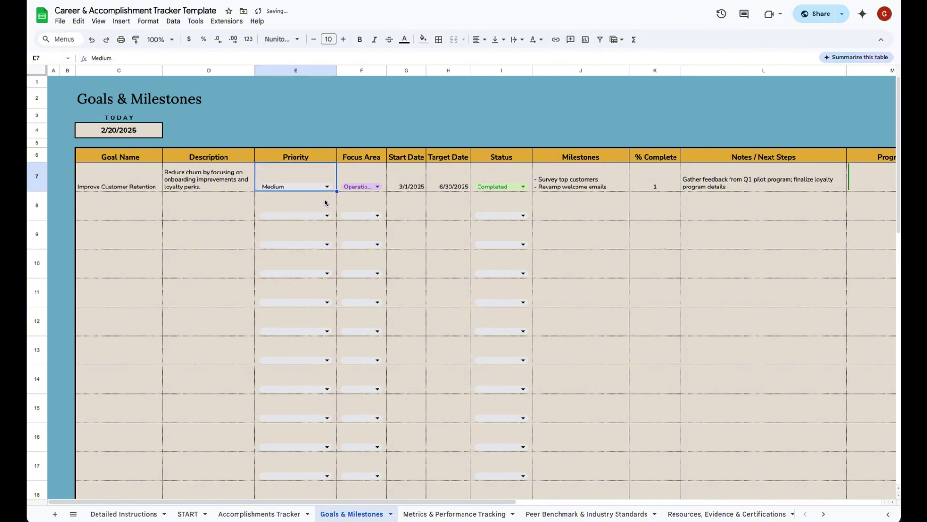
pyautogui.click(378, 187)
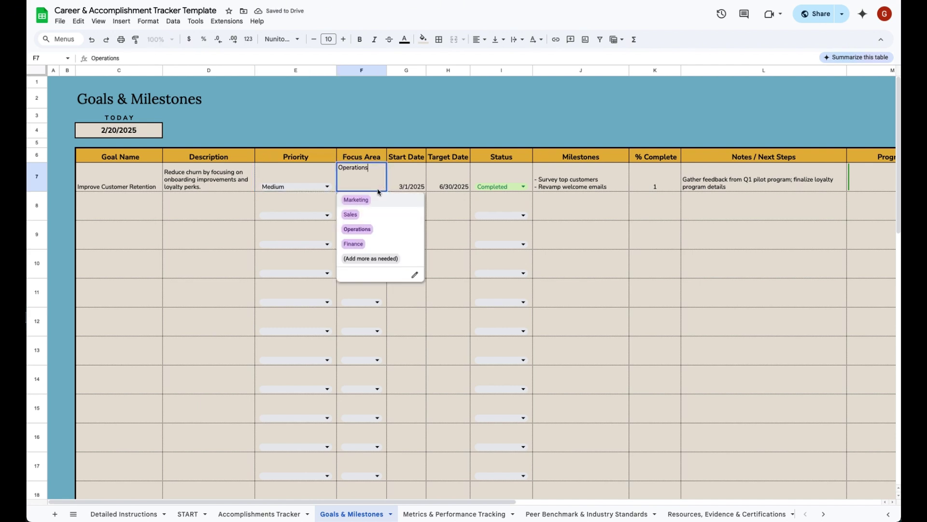
pyautogui.click(376, 199)
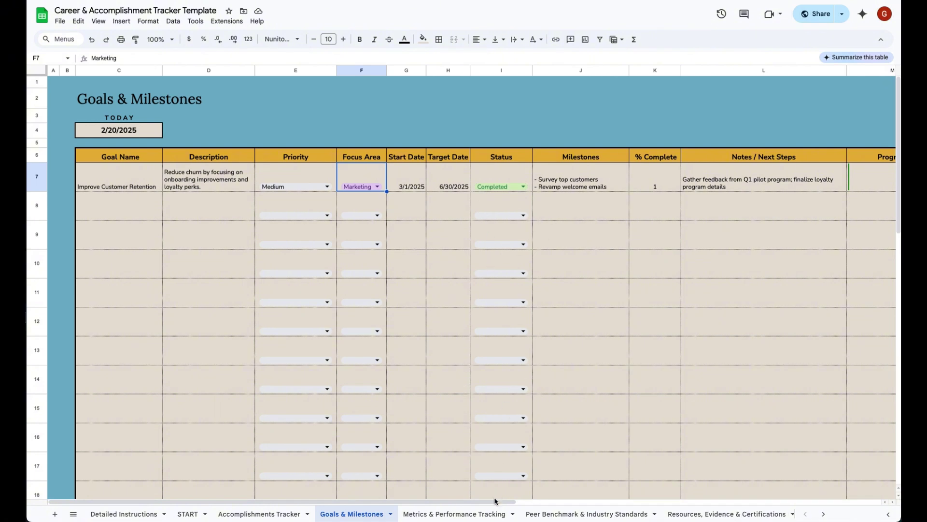
# Set the % Complete of the Improve Customer Retention goal to 100.
pyautogui.hscroll(5, 493, 506)
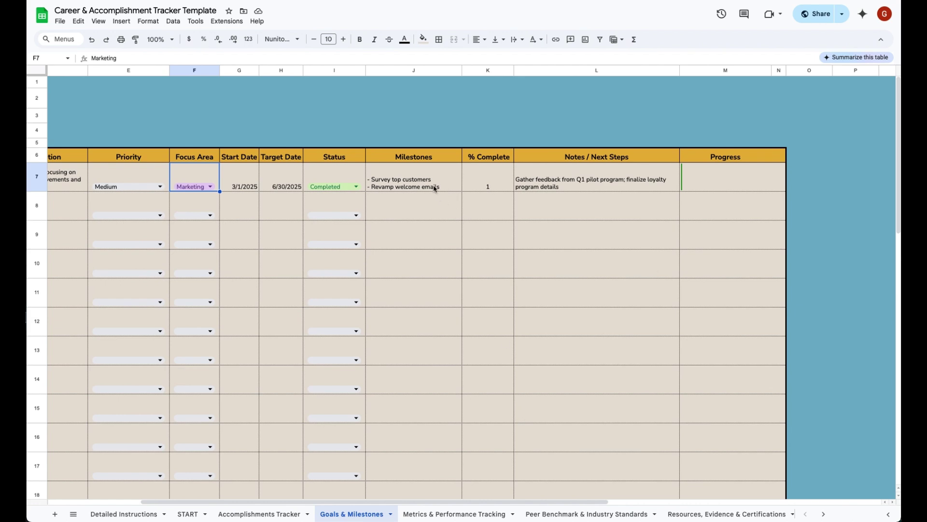
pyautogui.click(433, 185)
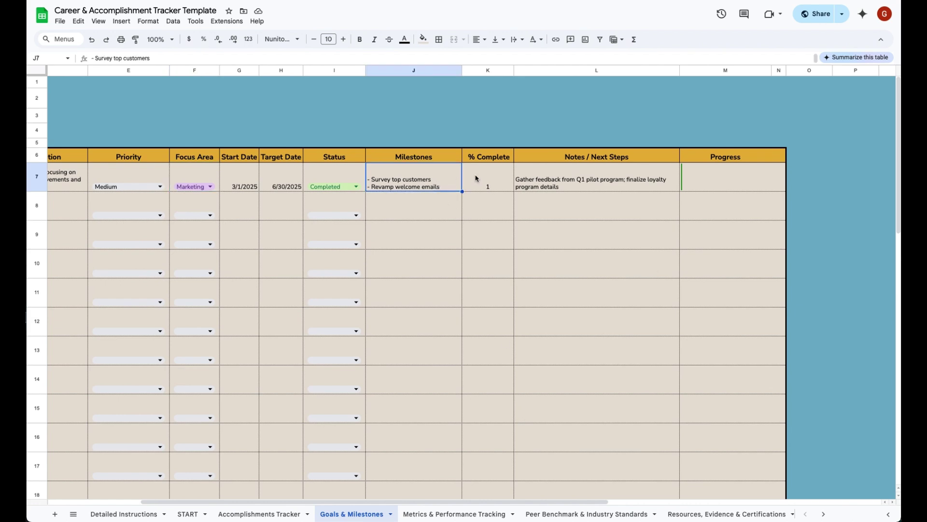
pyautogui.click(495, 188)
pyautogui.doubleClick(496, 188)
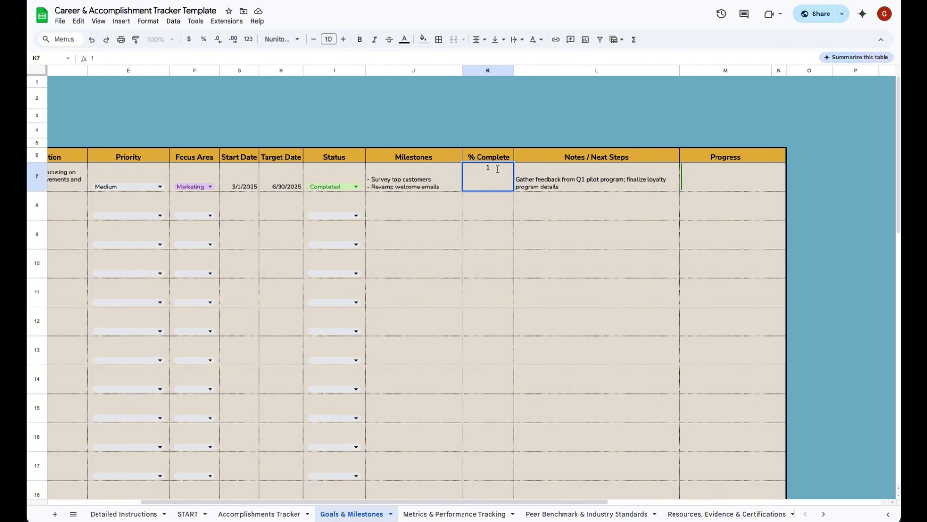
pyautogui.write('00')
pyautogui.press('Return')
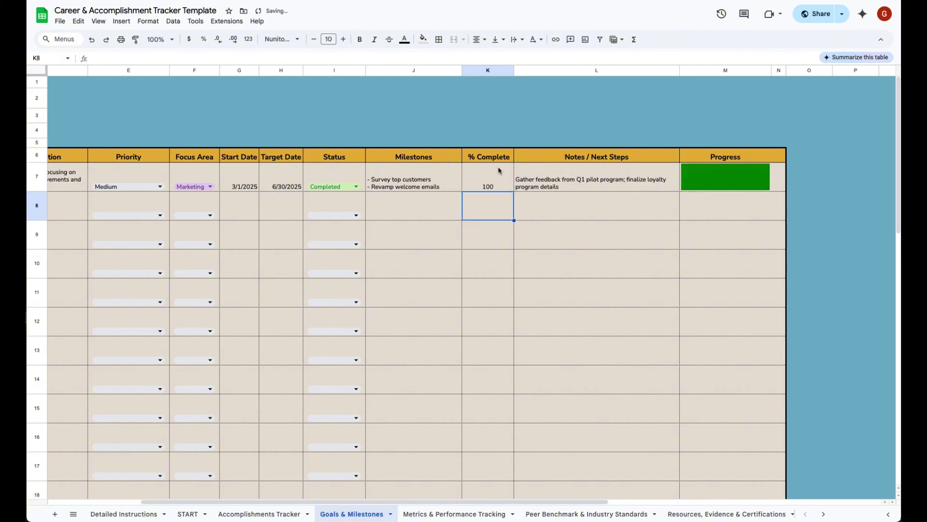
pyautogui.click(502, 186)
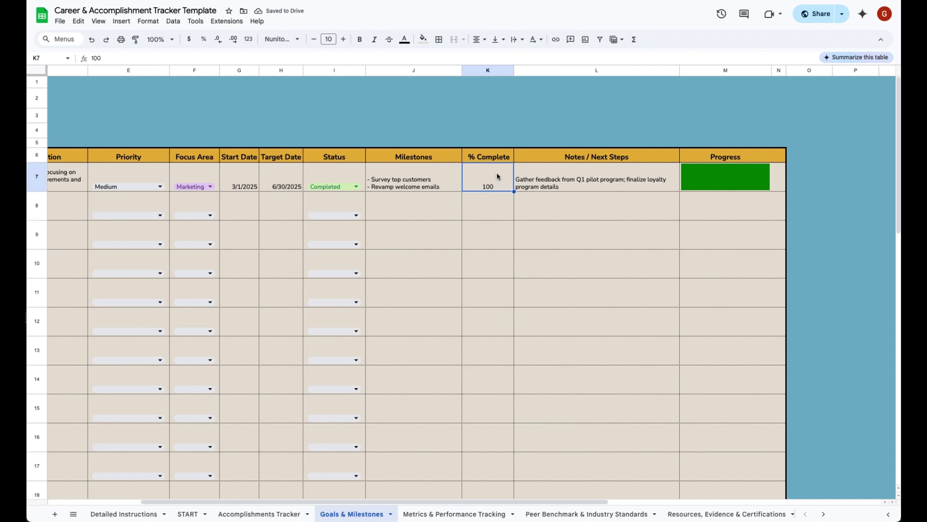
pyautogui.doubleClick(499, 176)
pyautogui.click(551, 187)
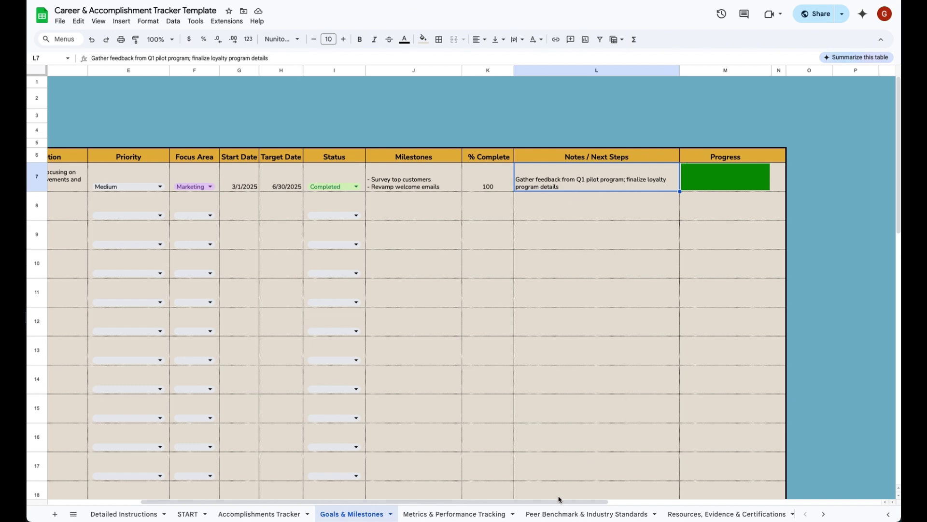
# Return to the start of the goals table and open the Metrics & Performance Tracking sheet.
pyautogui.moveTo(559, 499); pyautogui.dragTo(467, 503)
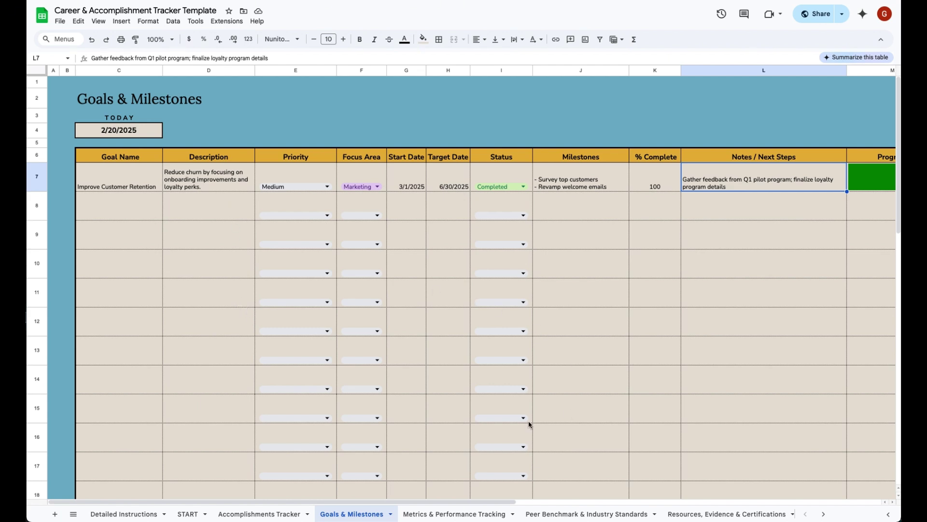
pyautogui.click(432, 515)
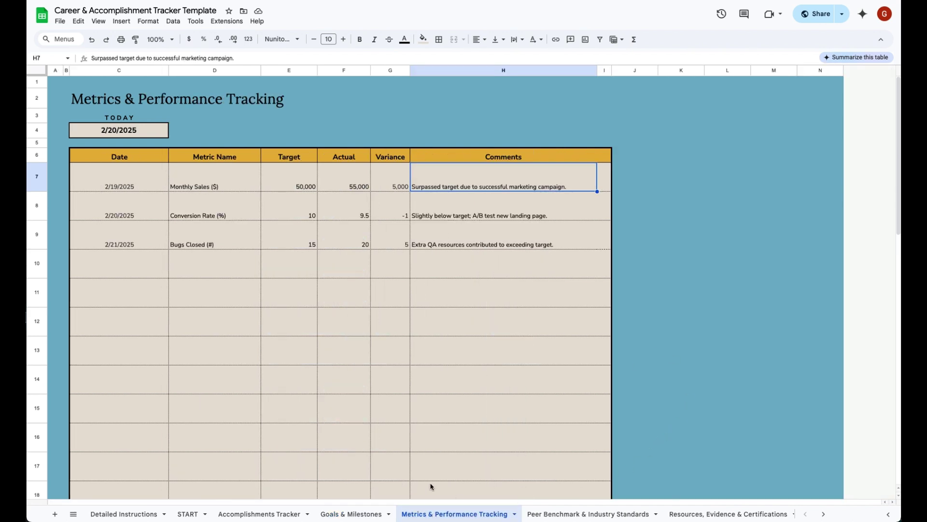
pyautogui.click(672, 295)
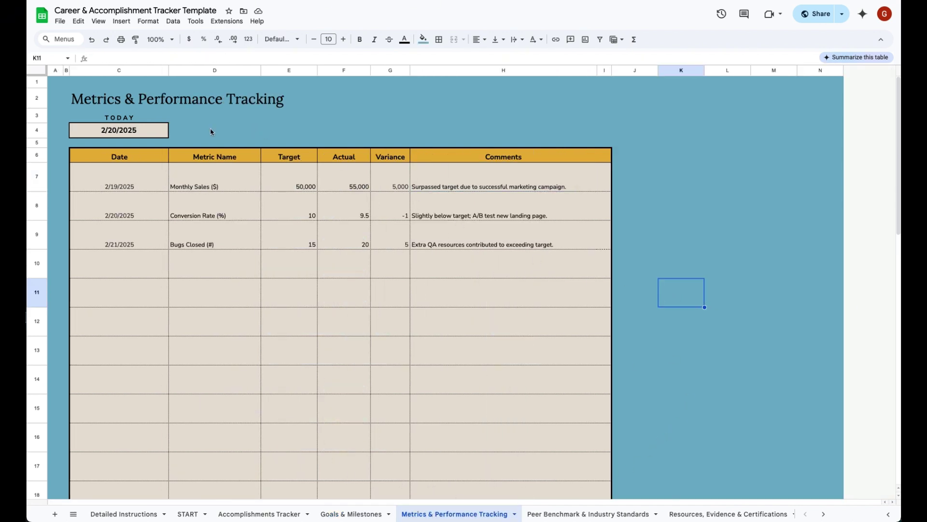
# Examine the Monthly Sales sample entry cell by cell, from its Date through Metric Name, Target, Actual and Variance formula to Comments.
pyautogui.click(120, 191)
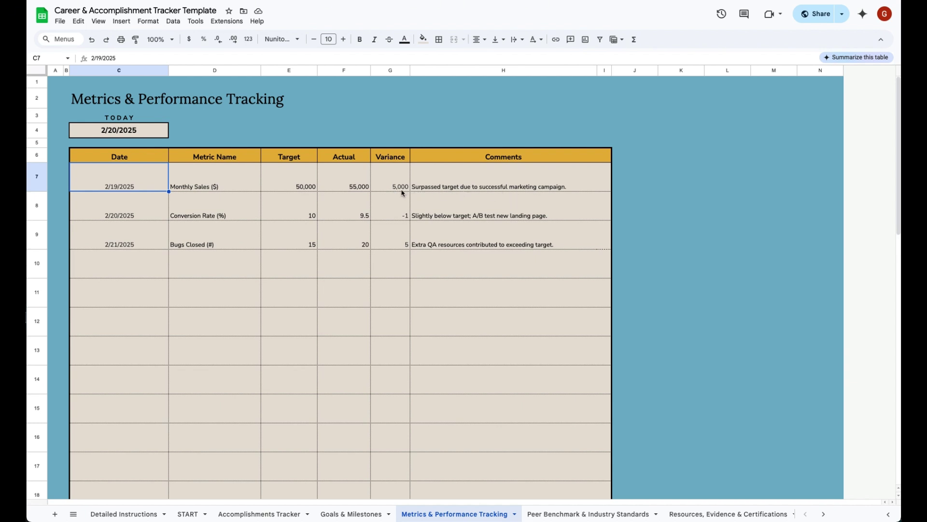
pyautogui.click(213, 191)
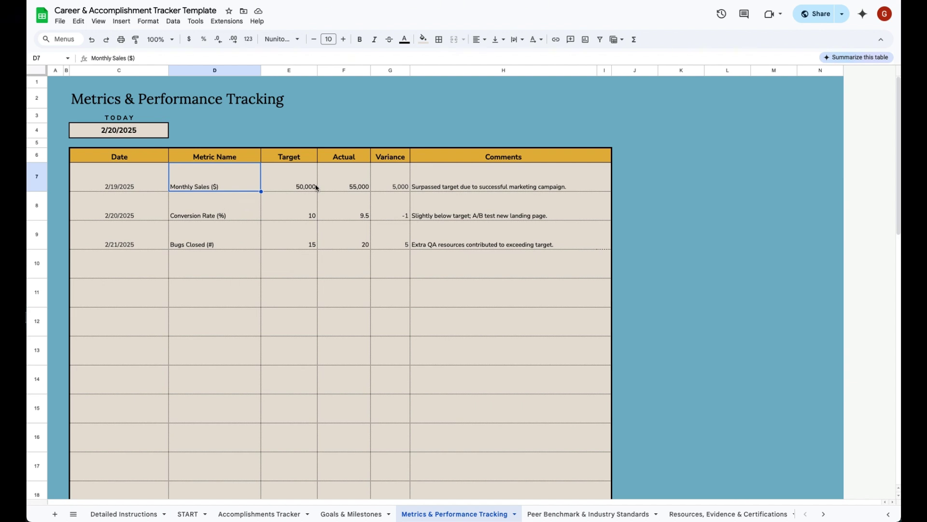
pyautogui.click(296, 191)
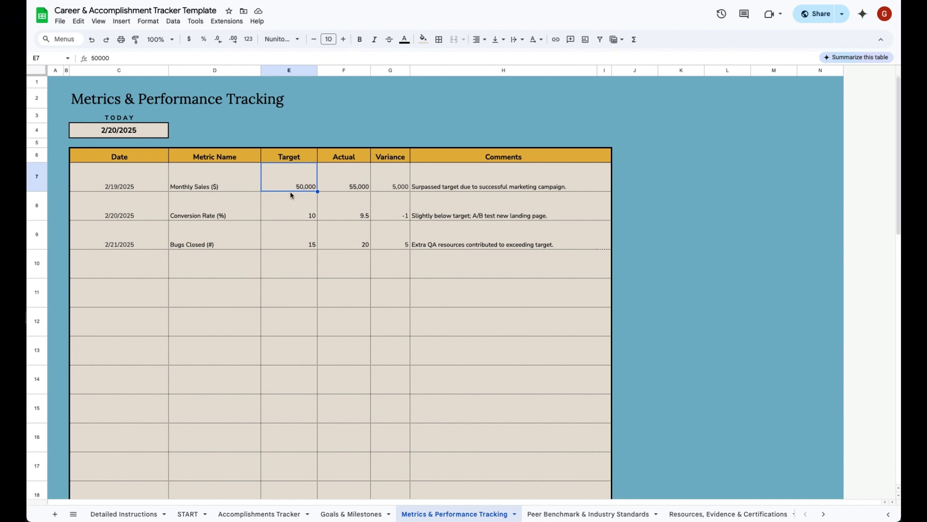
pyautogui.click(357, 187)
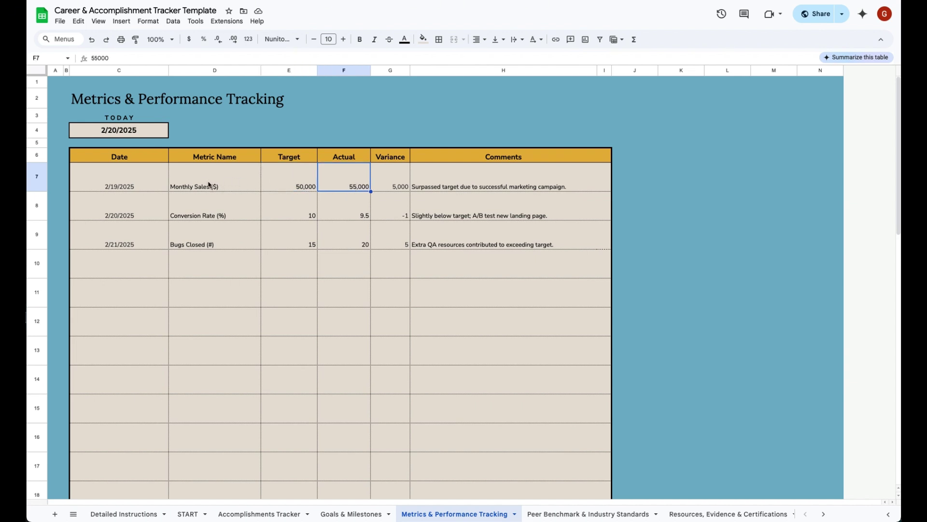
pyautogui.click(393, 188)
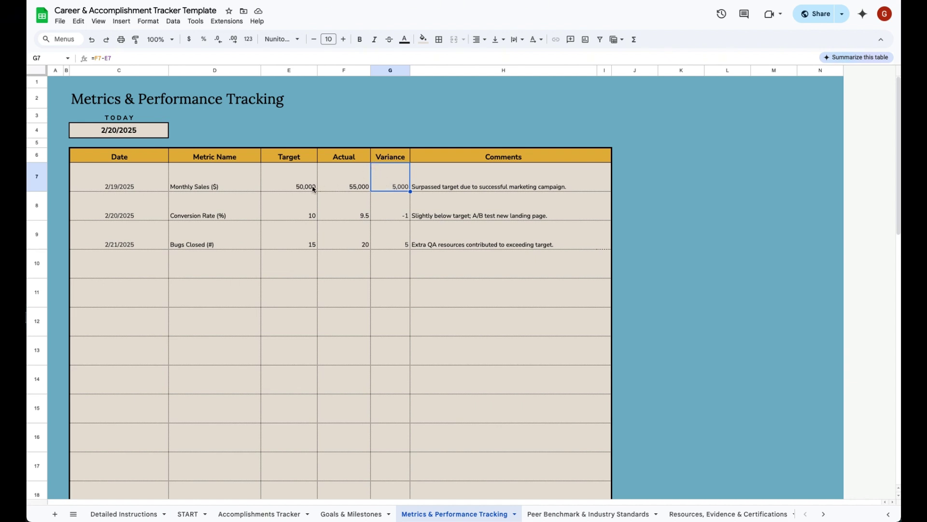
pyautogui.click(503, 182)
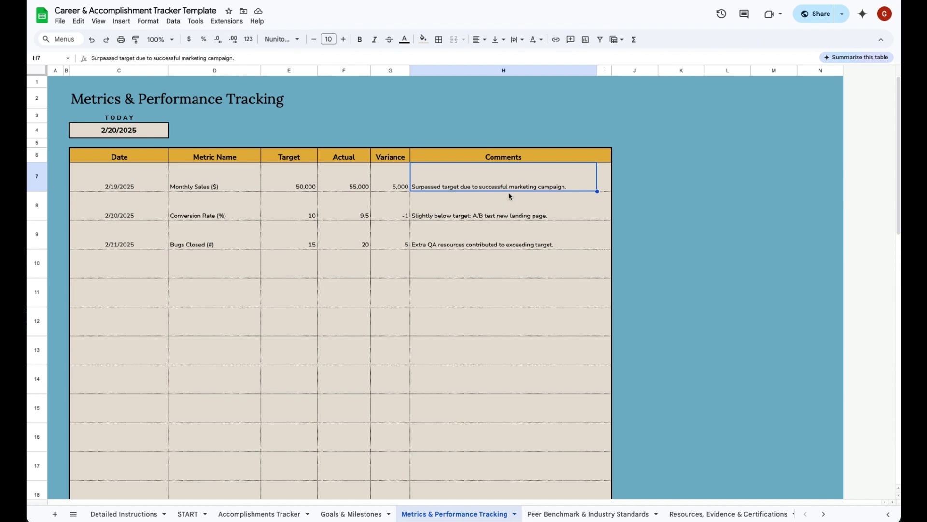
# Check the Conversion Rate entry's Variance formula and comment, and return to the Monthly Sales comment.
pyautogui.click(401, 209)
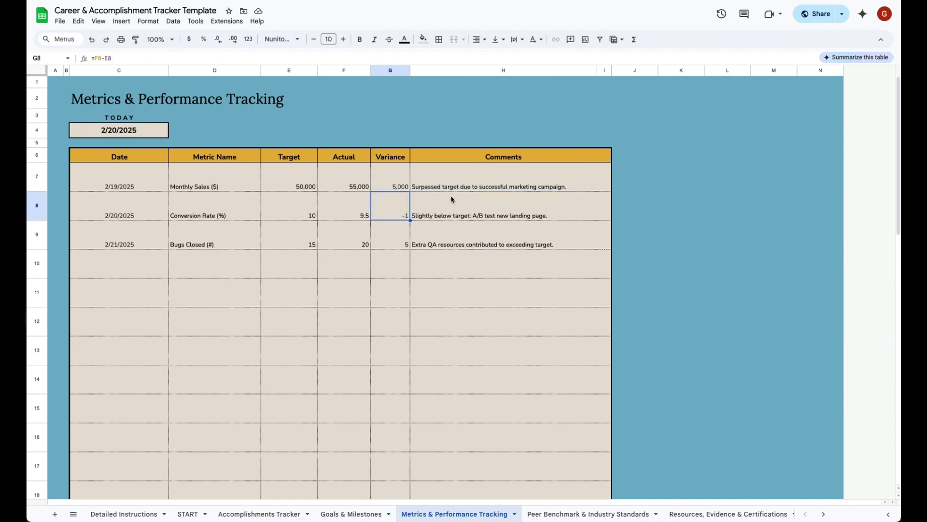
pyautogui.click(471, 200)
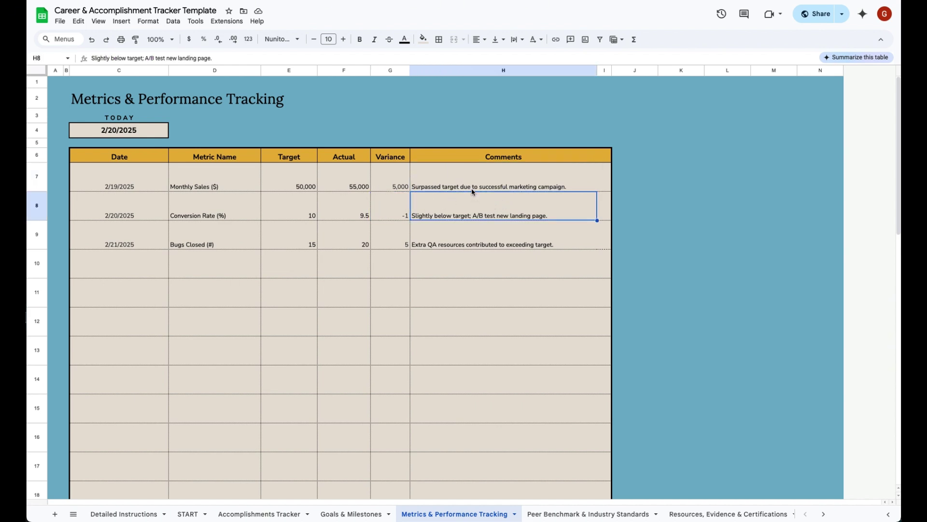
pyautogui.click(481, 188)
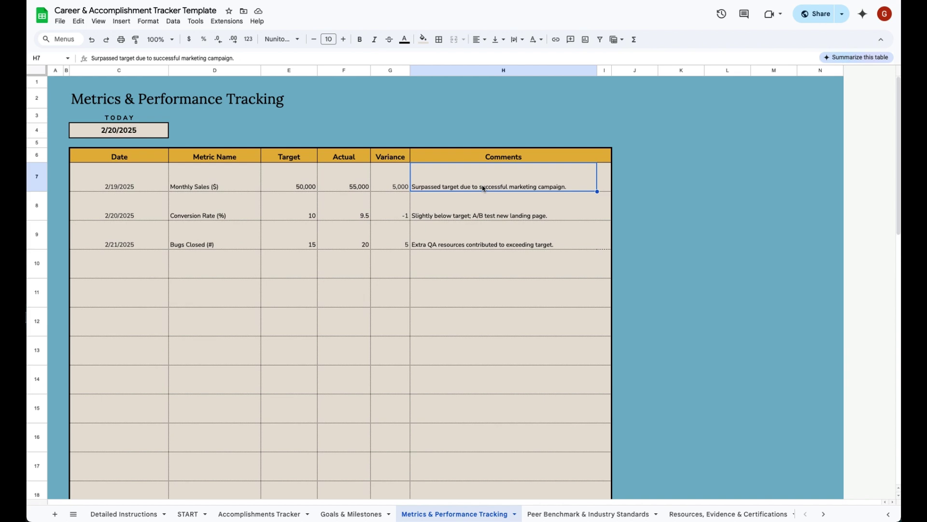
# Look through the Peer Benchmark & Industry Standards sheet and open the Resources, Evidence & Certifications sheet.
pyautogui.click(571, 514)
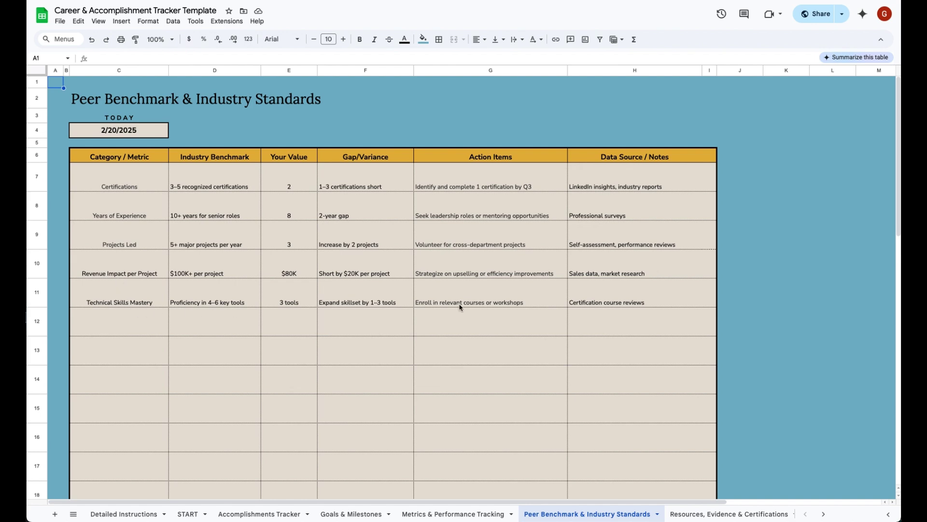
pyautogui.scroll(-3, 721, 293)
pyautogui.scroll(3, 721, 293)
pyautogui.click(729, 516)
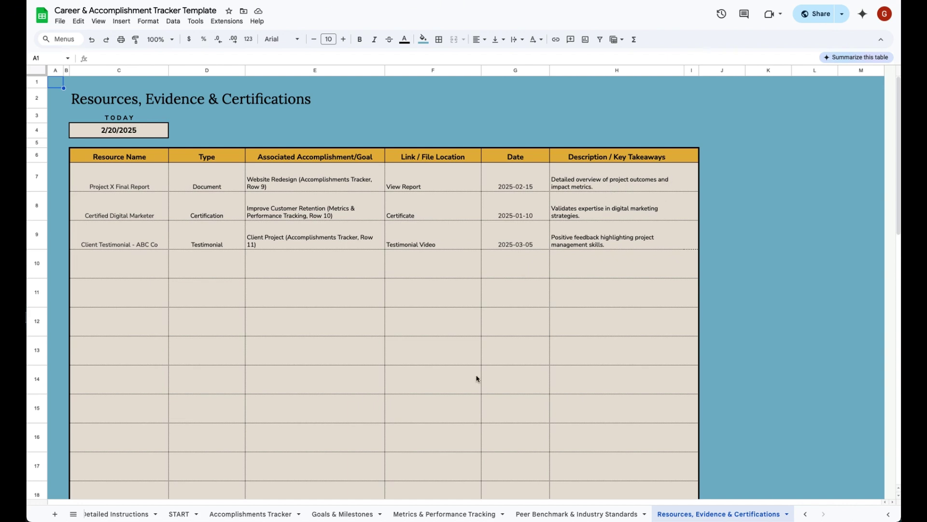
# Open the Detailed Instructions sheet and view the How to USE guidance for the Start Sheet, selecting empty cell P12.
pyautogui.click(142, 513)
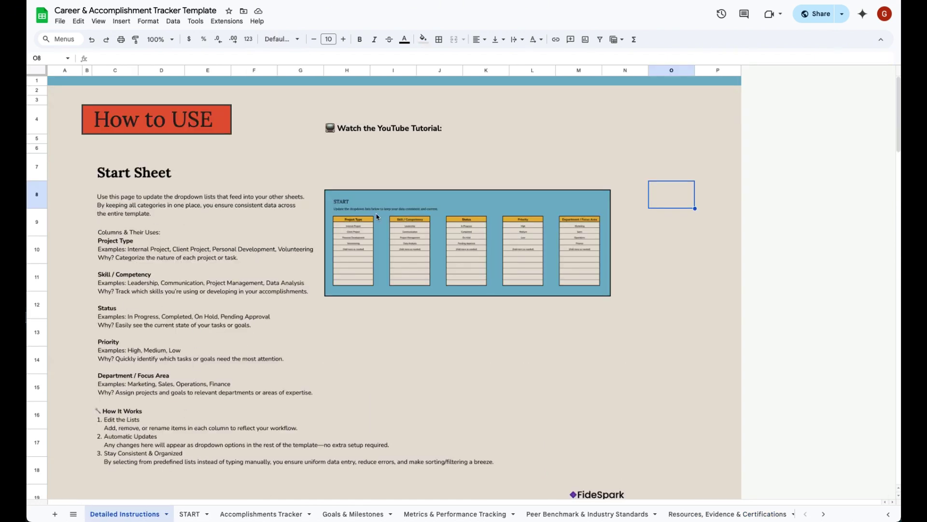
pyautogui.scroll(-1, 452, 353)
pyautogui.scroll(-1, 452, 353)
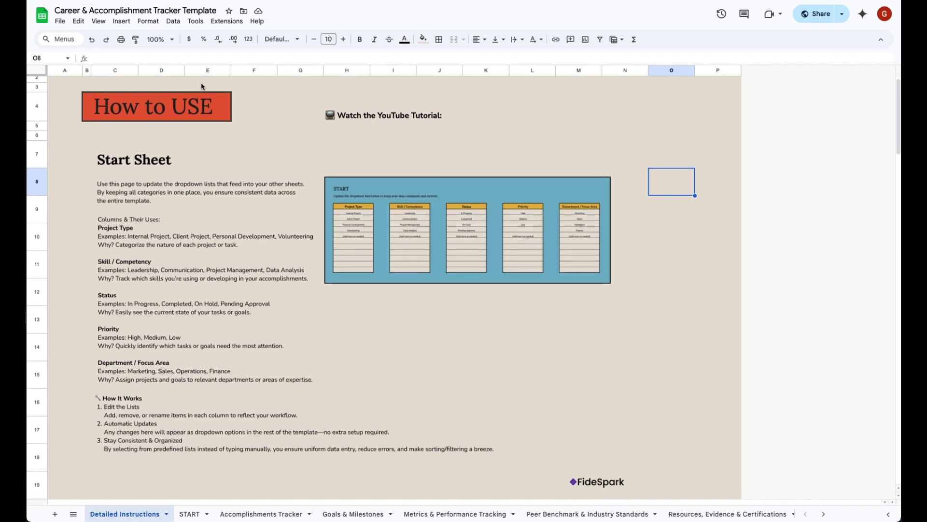
pyautogui.scroll(-1, 754, 304)
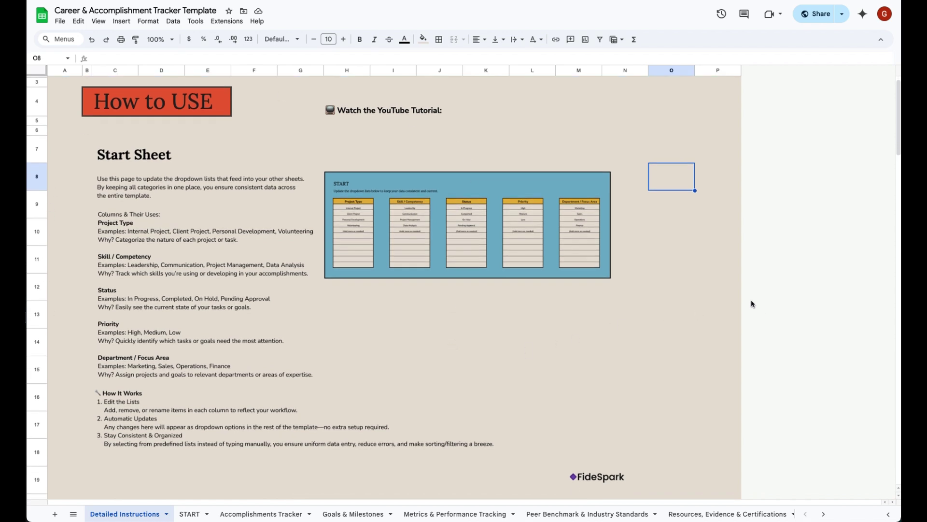
pyautogui.click(698, 291)
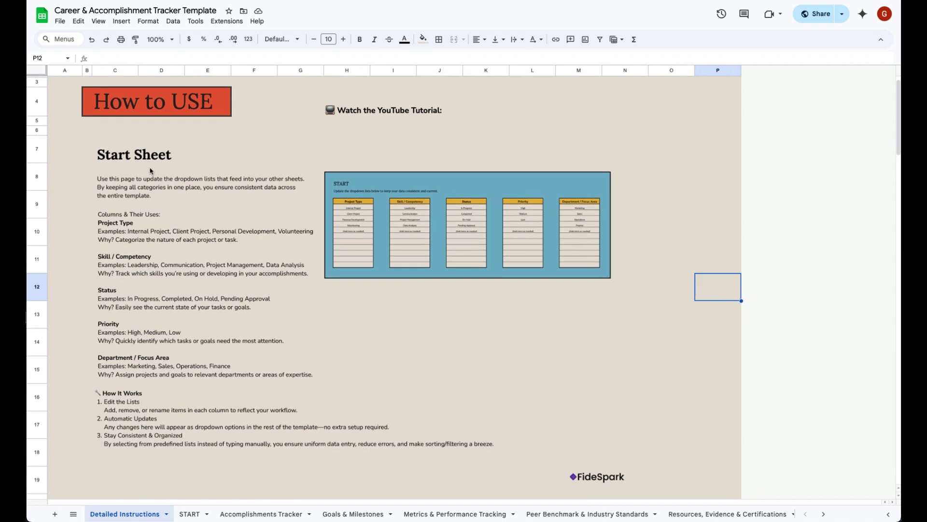